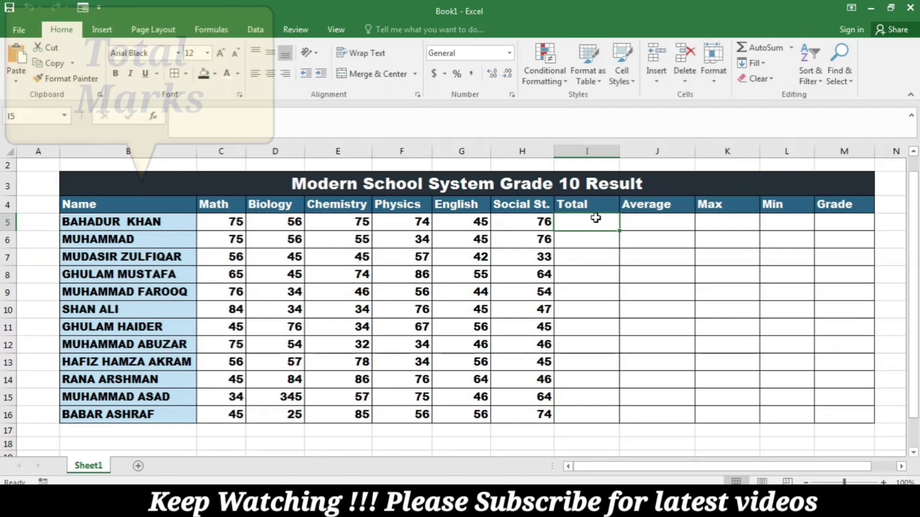
# - Enter =SUM(C5:H5) in I5 and fill it down to I16 for all twelve students
pyautogui.write('=')
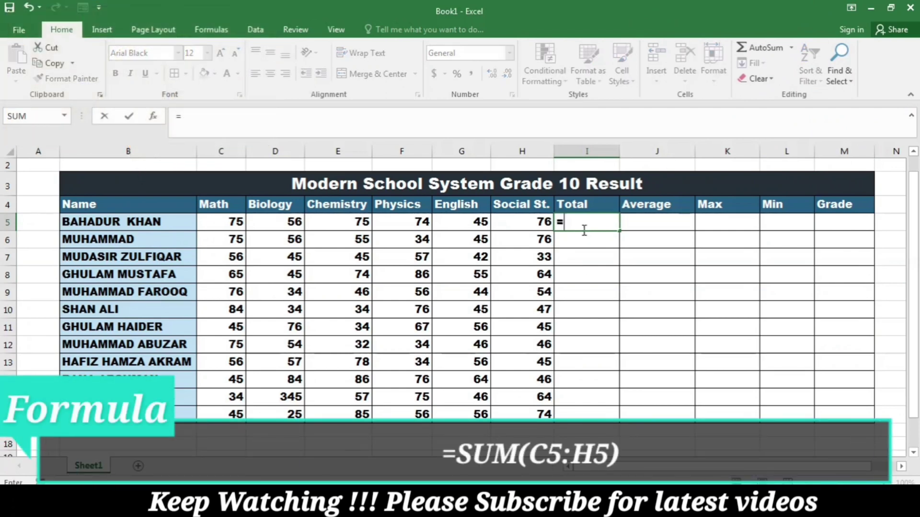
pyautogui.write('sum')
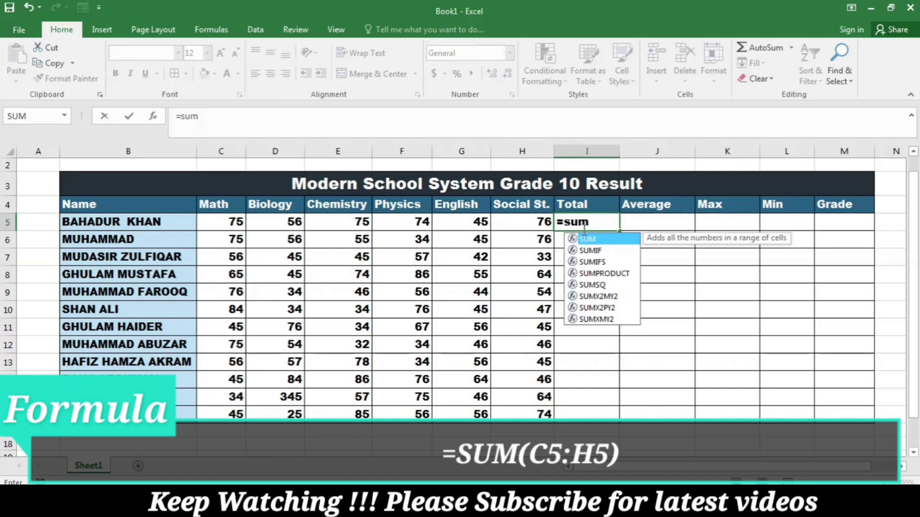
pyautogui.write('(')
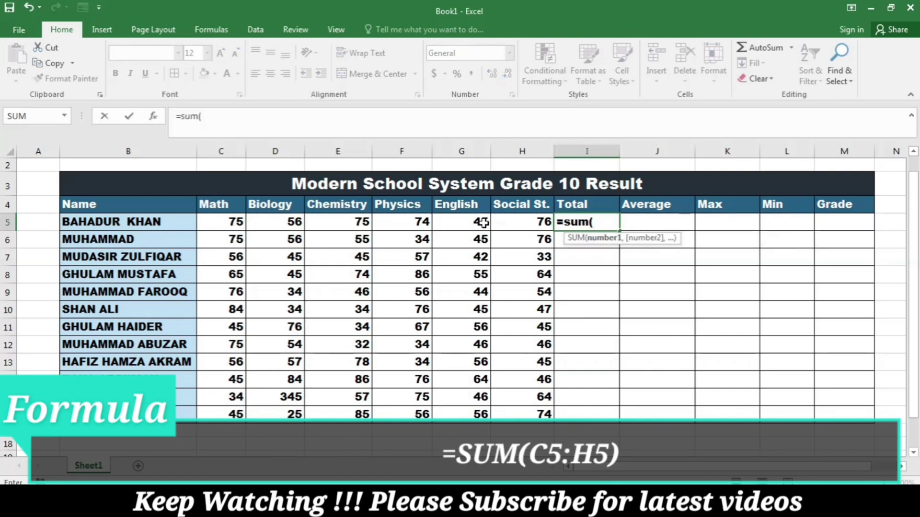
pyautogui.click(234, 222)
pyautogui.moveTo(234, 223); pyautogui.dragTo(522, 232)
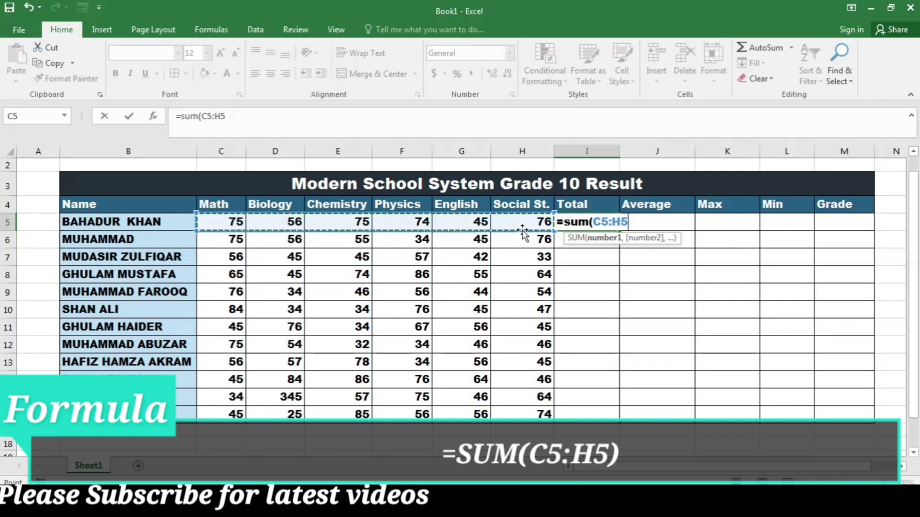
pyautogui.write(')')
pyautogui.press('Return')
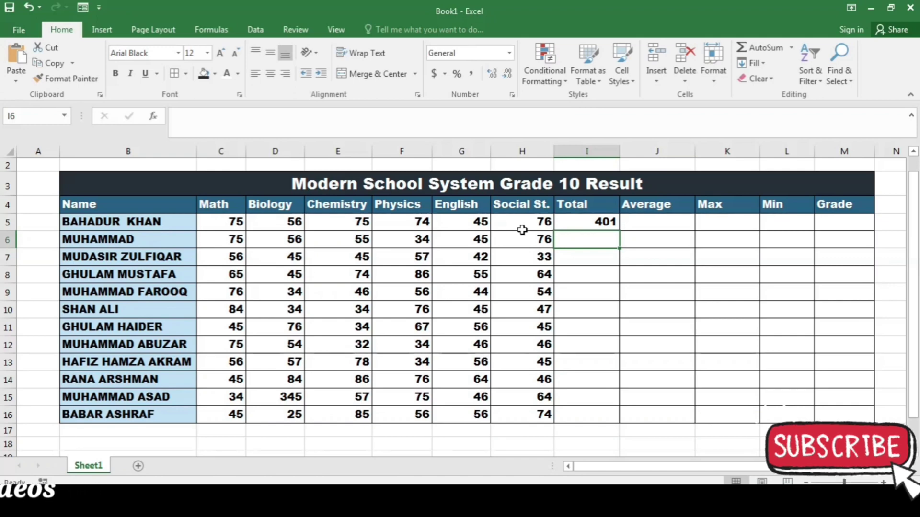
pyautogui.click(602, 225)
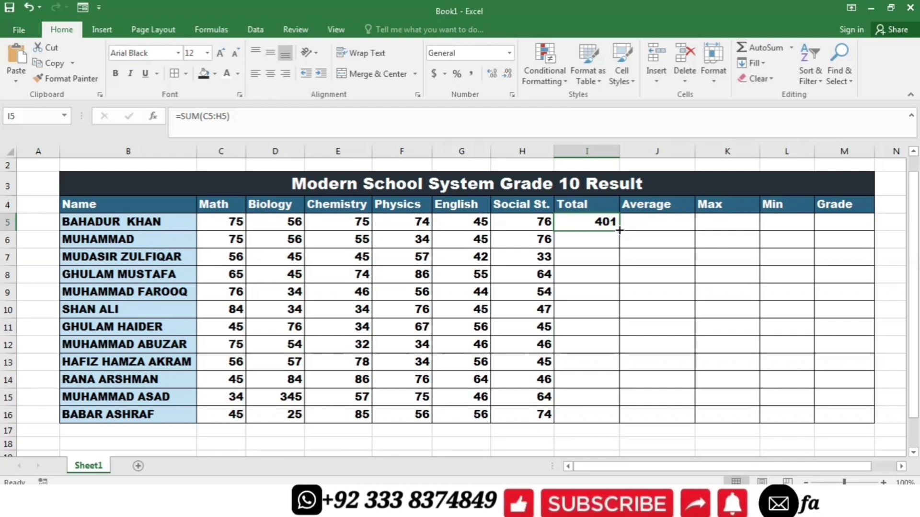
pyautogui.doubleClick(620, 230)
pyautogui.press('Right')
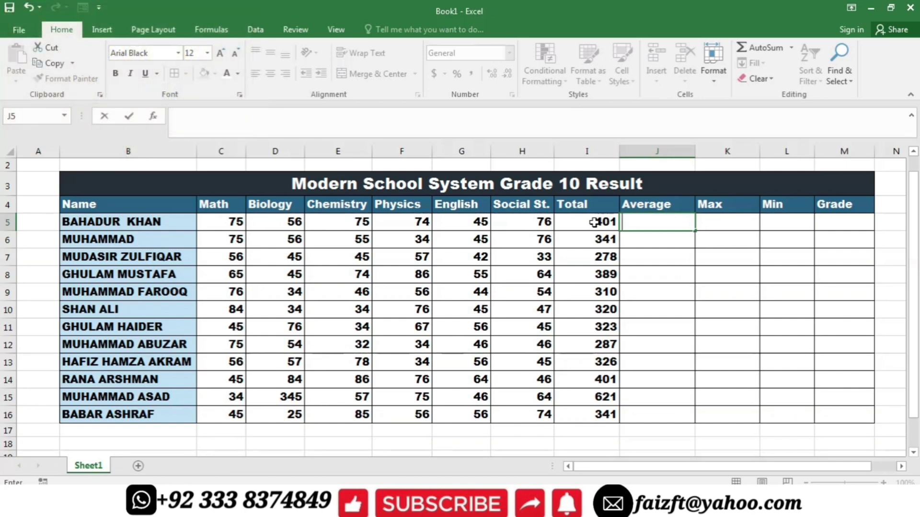
# - Enter =I5/600*100 in J5 and fill it down to J16
pyautogui.write('=')
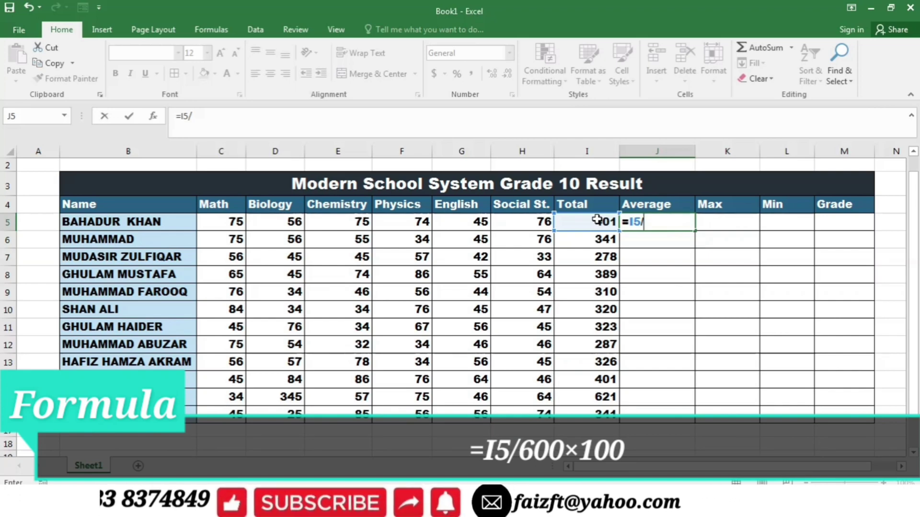
pyautogui.write('600*')
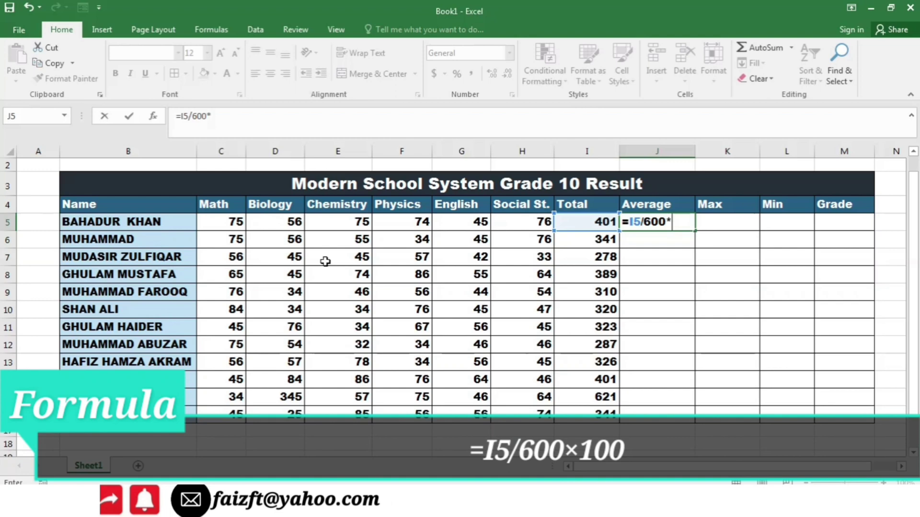
pyautogui.write('100')
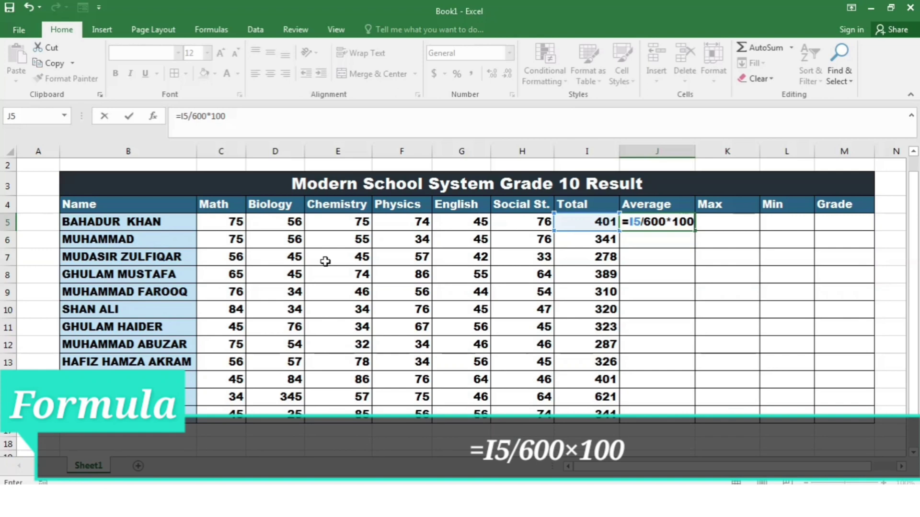
pyautogui.press('Return')
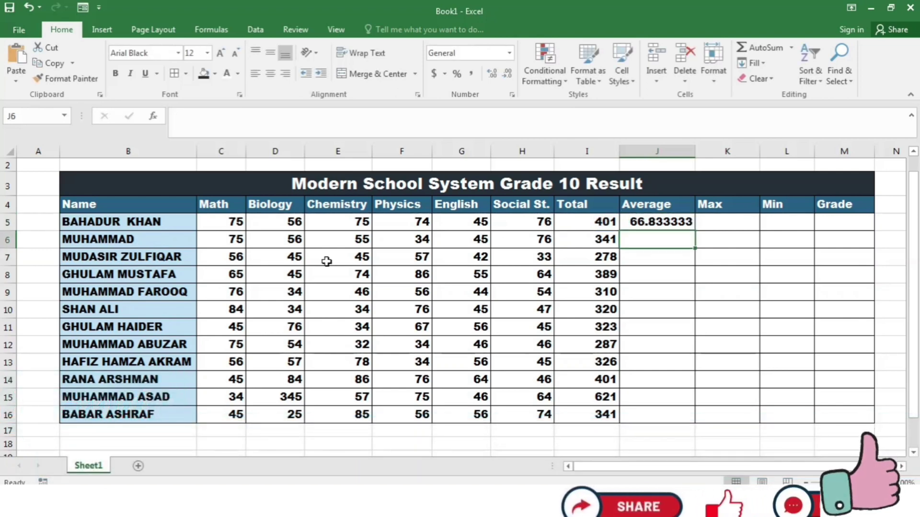
pyautogui.click(662, 225)
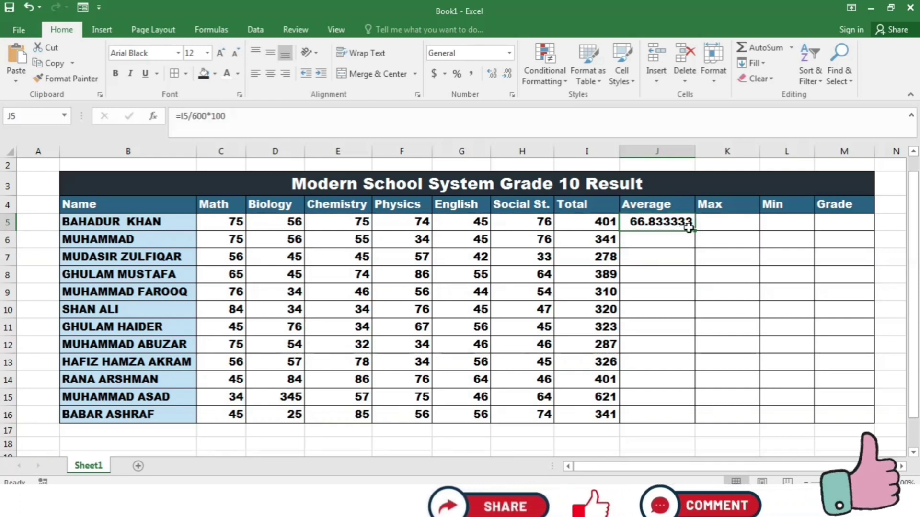
pyautogui.doubleClick(696, 230)
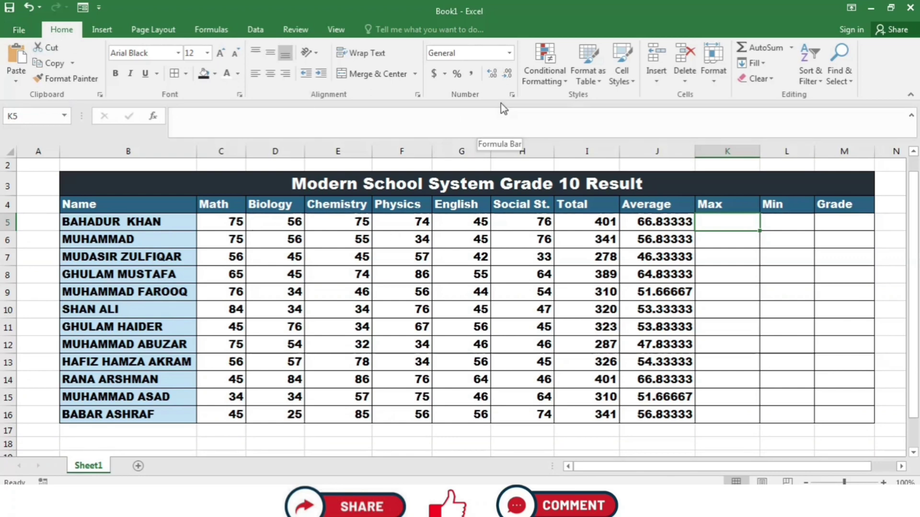
# - Reduce the averages in J5:J16 to two decimal places
pyautogui.moveTo(676, 271); pyautogui.dragTo(675, 415)
pyautogui.click(506, 74)
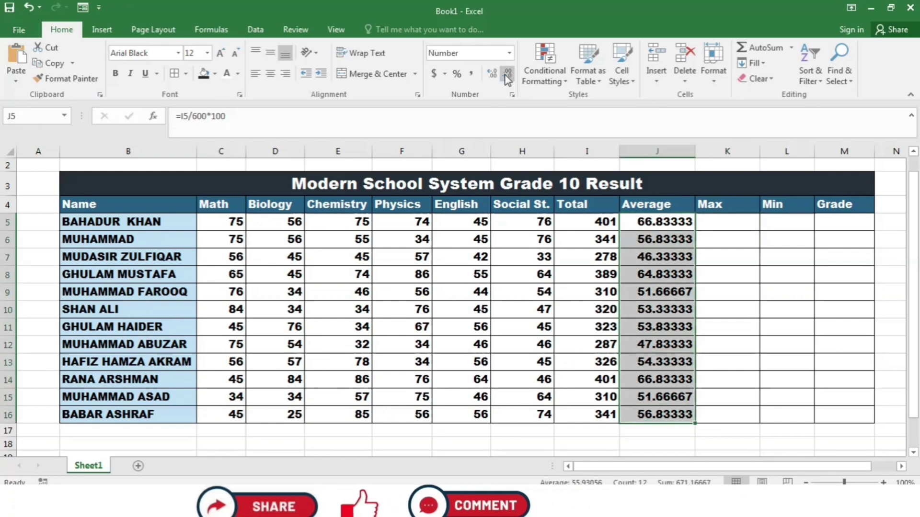
pyautogui.click(507, 74)
pyautogui.click(507, 74)
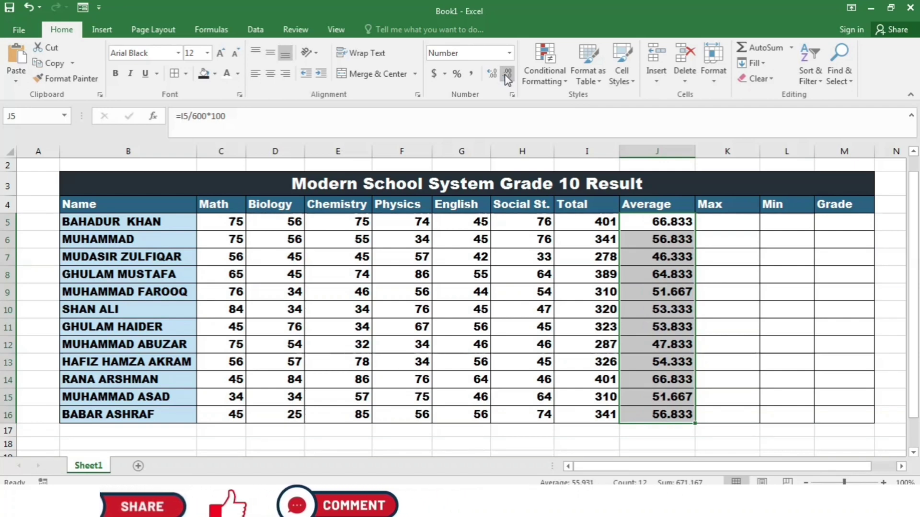
pyautogui.click(507, 77)
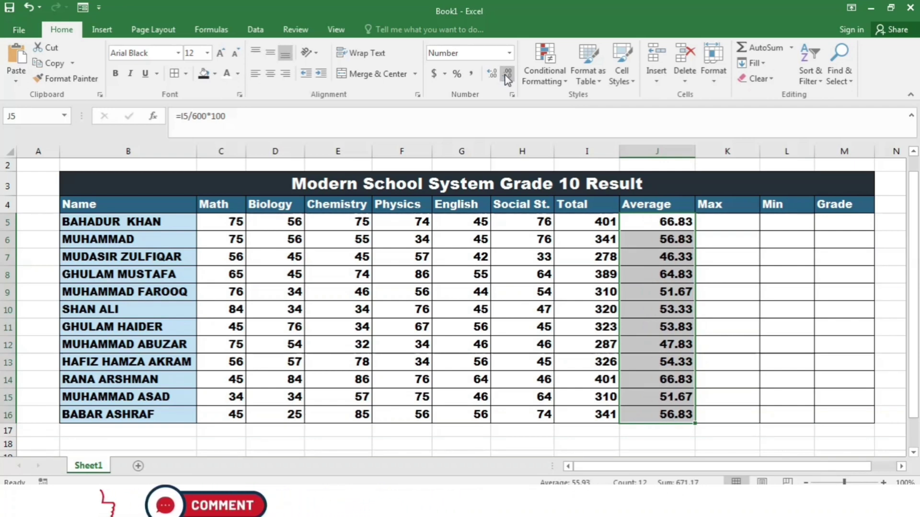
pyautogui.press('Right')
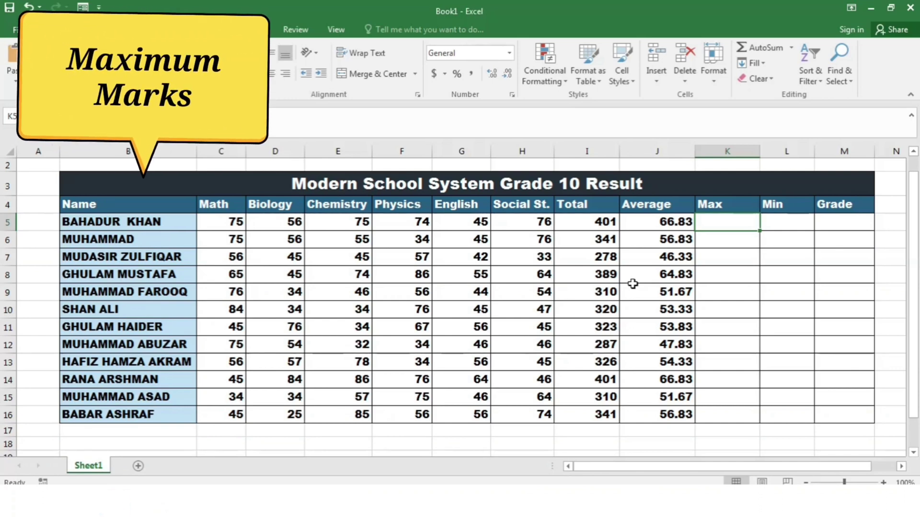
# - Enter =MAX(C5:H5) in K5 and copy it down to K16
pyautogui.write('=')
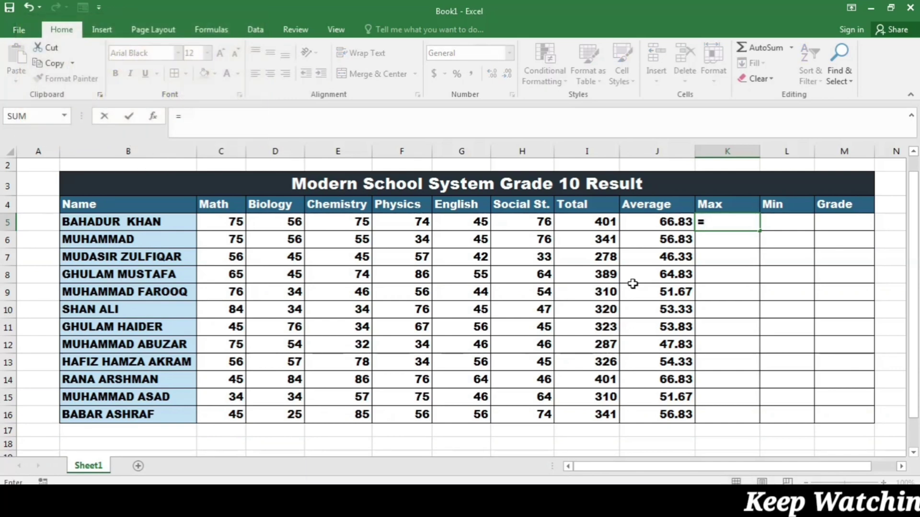
pyautogui.write('max')
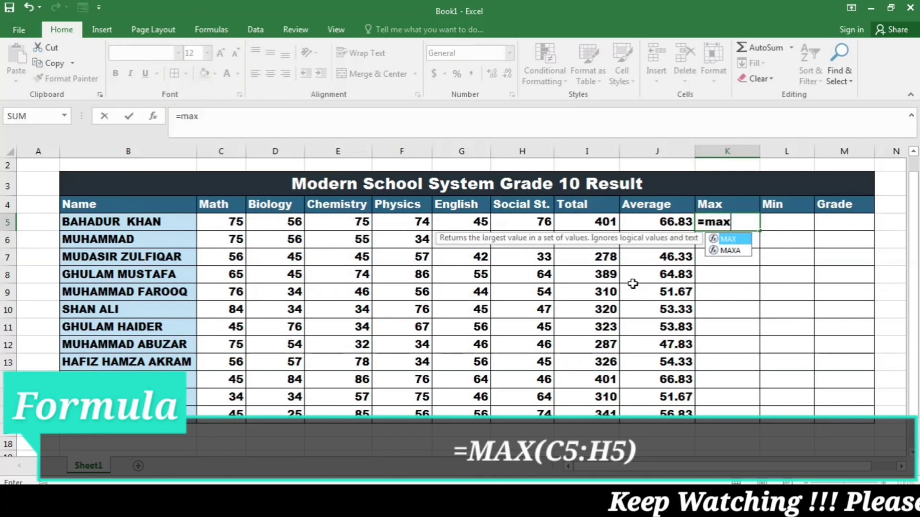
pyautogui.write('(')
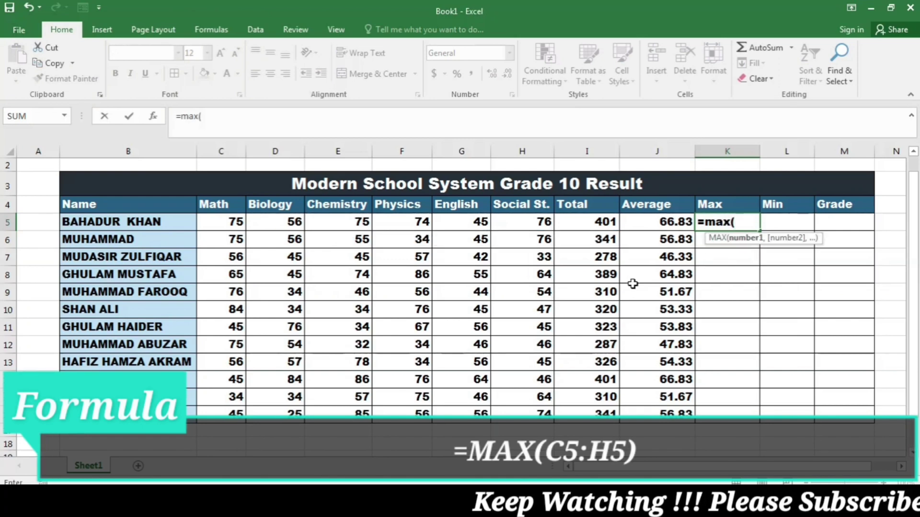
pyautogui.moveTo(234, 223); pyautogui.dragTo(515, 228)
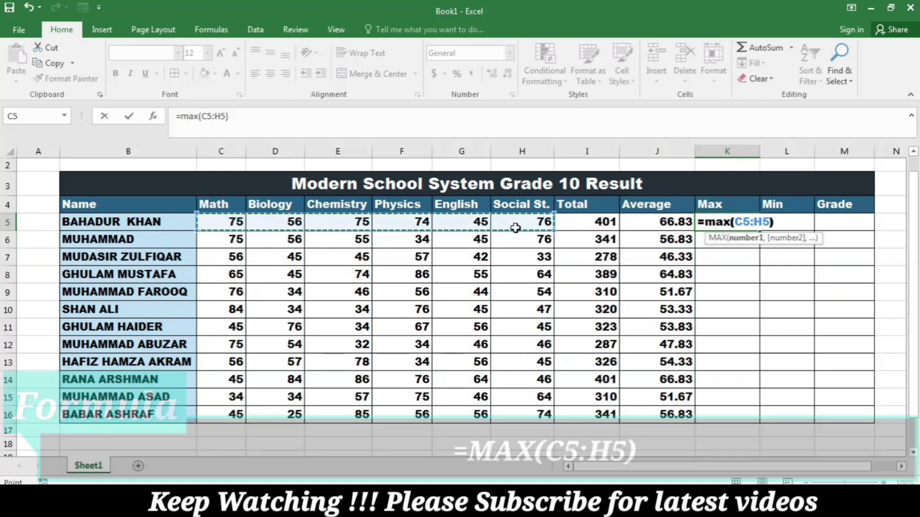
pyautogui.press('Return')
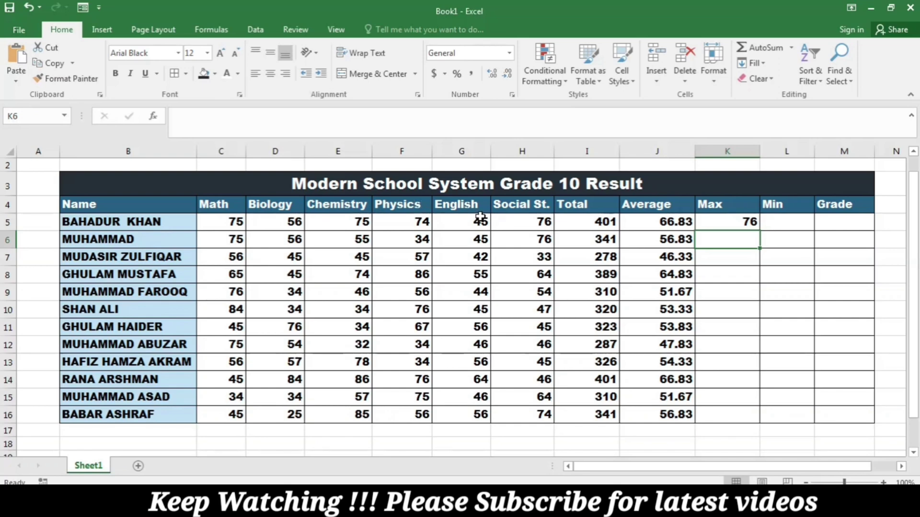
pyautogui.click(525, 224)
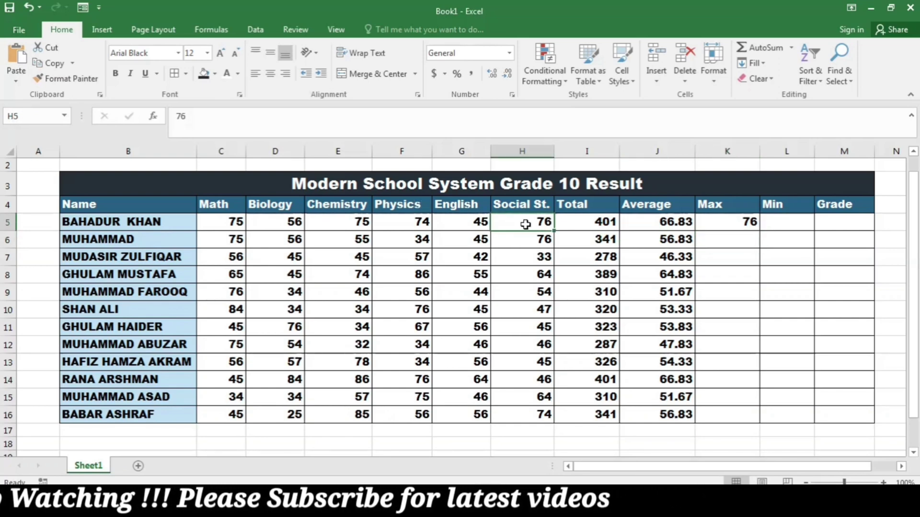
pyautogui.click(749, 228)
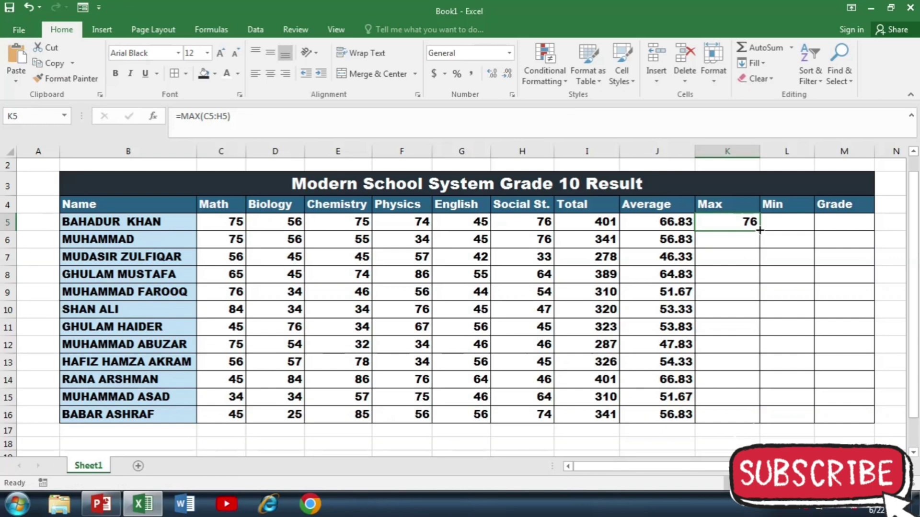
pyautogui.moveTo(760, 231); pyautogui.dragTo(761, 420)
pyautogui.click(788, 224)
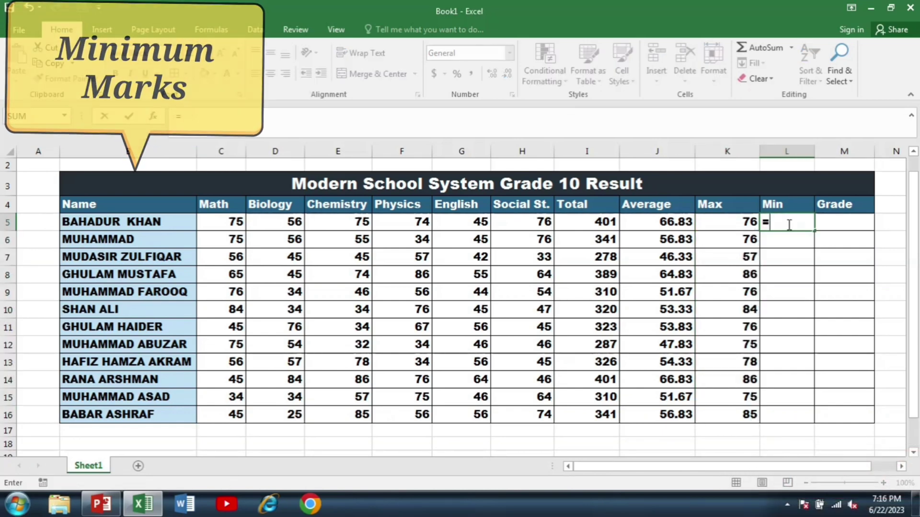
# - Enter =MIN(C5:H5) in L5 and fill it down to L16
pyautogui.write('=min')
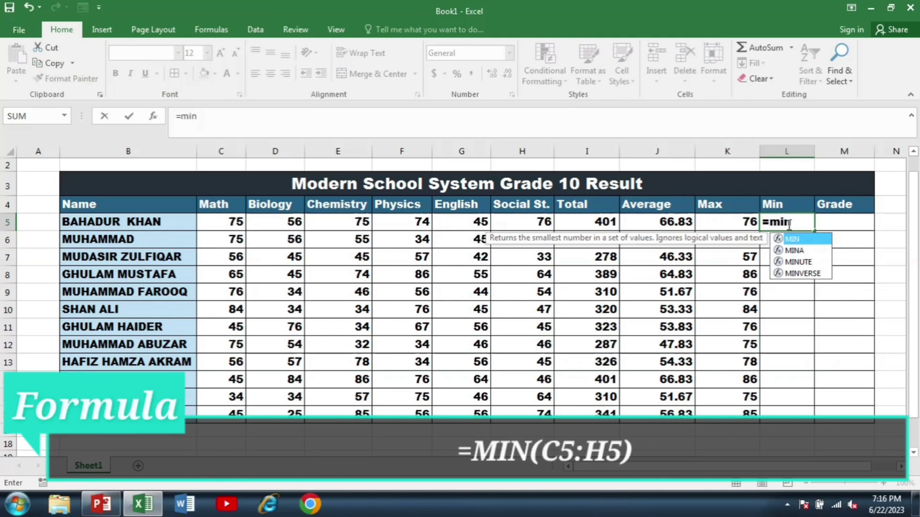
pyautogui.write('(')
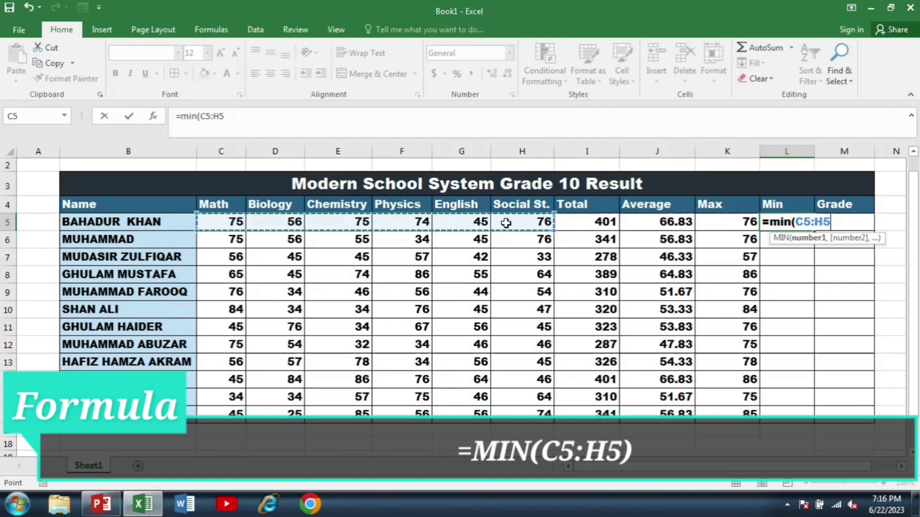
pyautogui.press('Return')
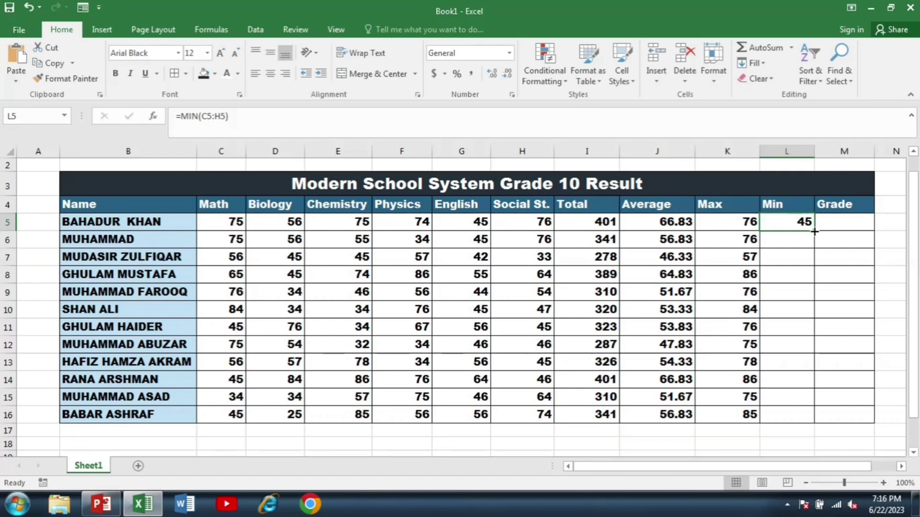
pyautogui.doubleClick(813, 231)
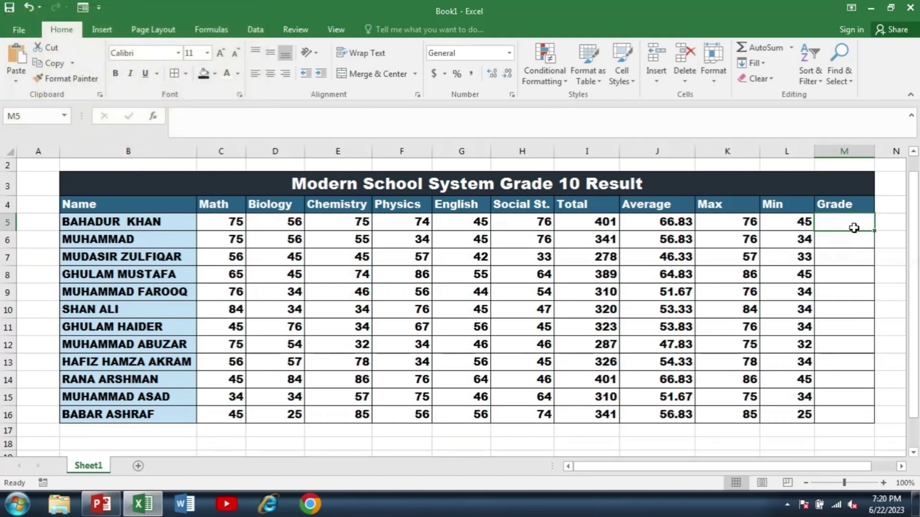
# - Type a nested IF in M5 grading J5: A≥80, B≥70, C≥60, D≥50, otherwise F
pyautogui.write('=if')
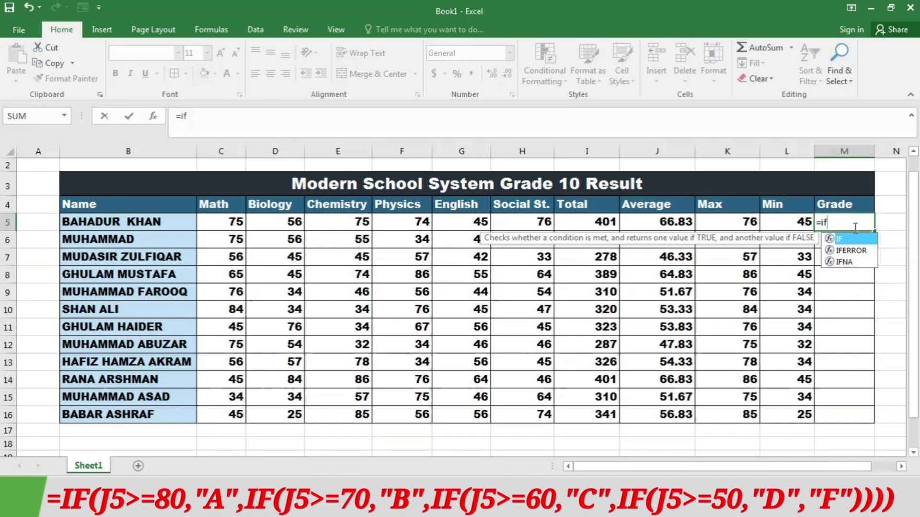
pyautogui.write('(')
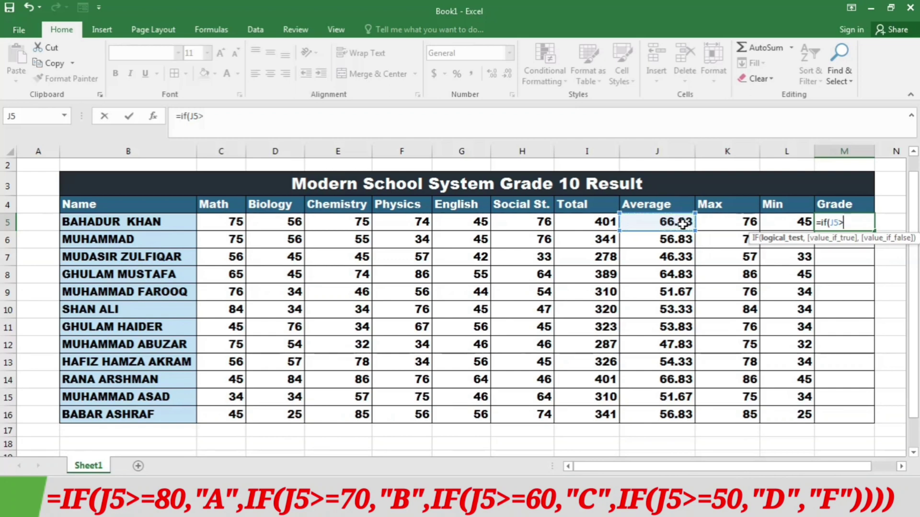
pyautogui.write('80,"')
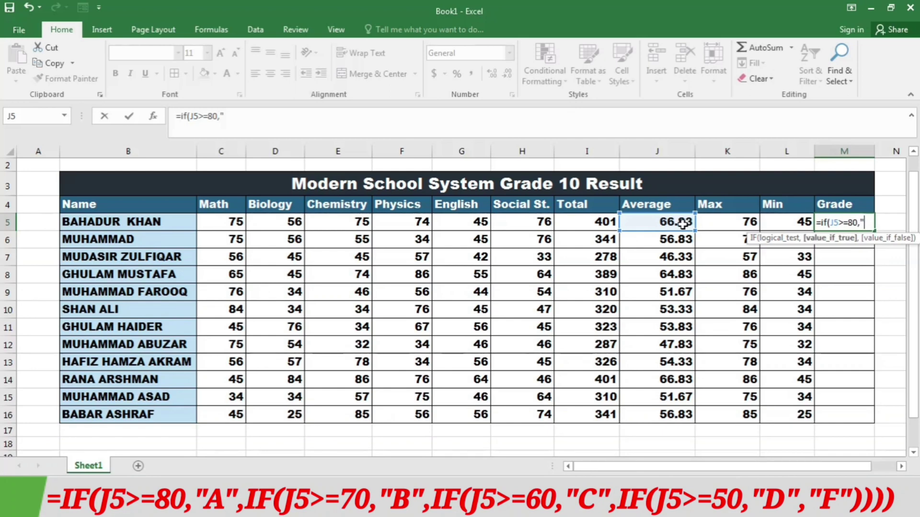
pyautogui.write('A",')
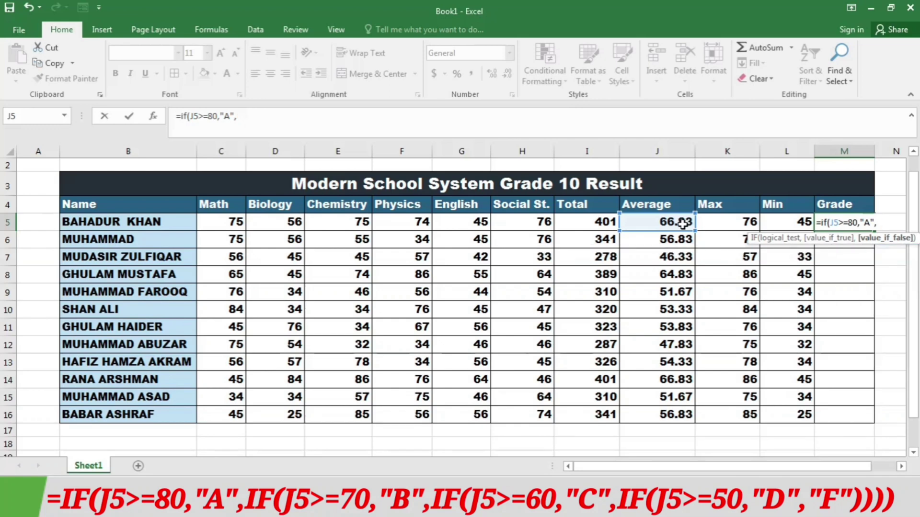
pyautogui.write('if(')
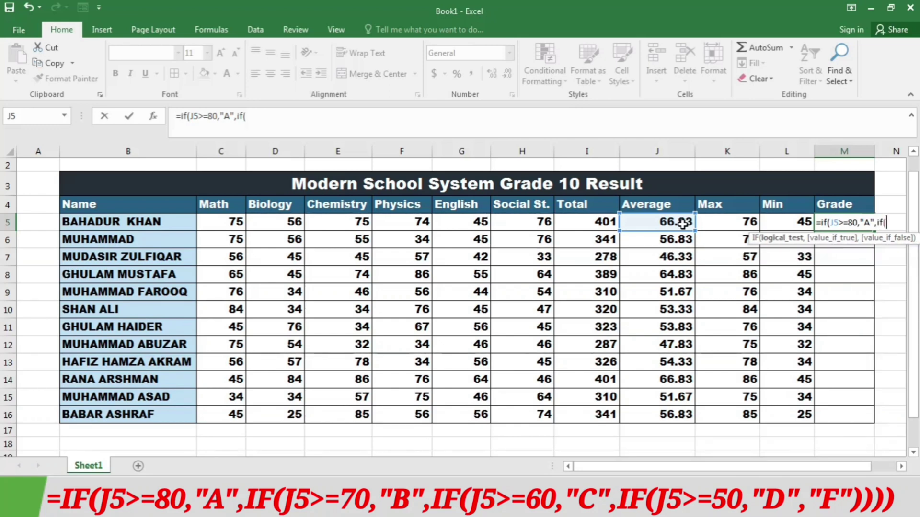
pyautogui.write('j5')
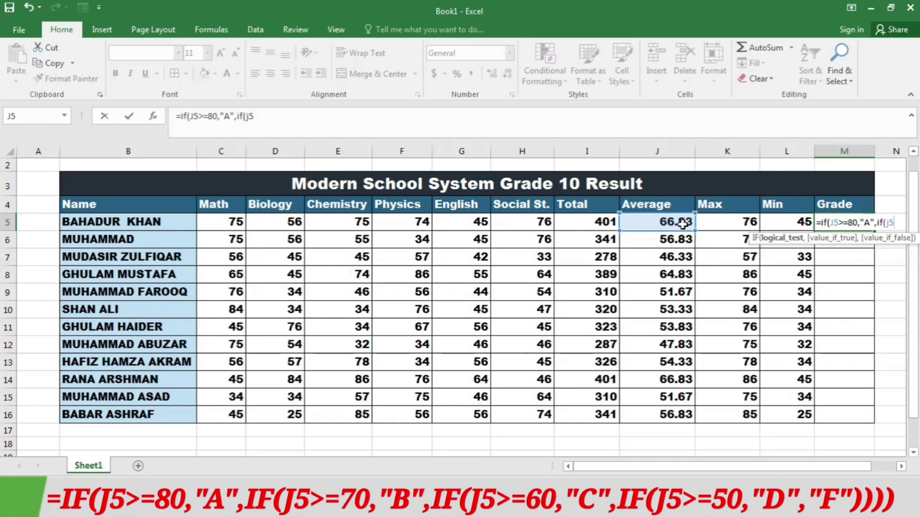
pyautogui.write('>=70')
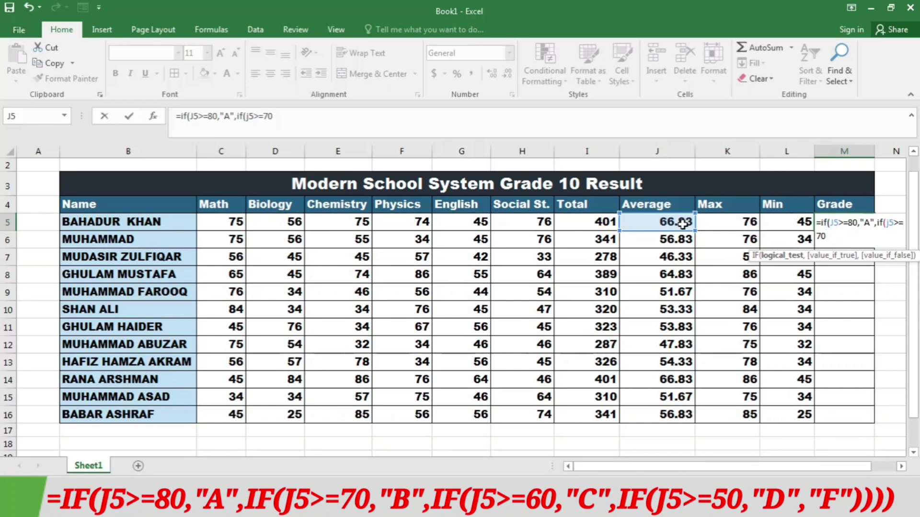
pyautogui.write(',')
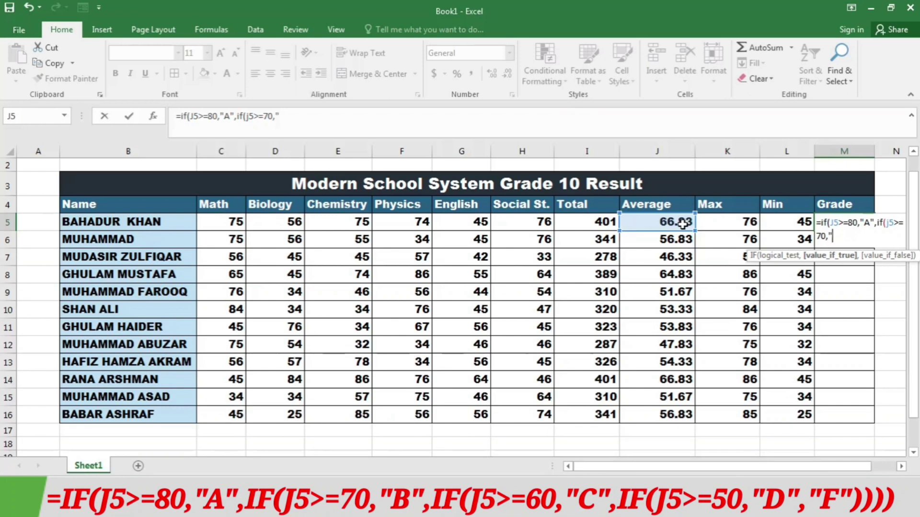
pyautogui.write('"B",')
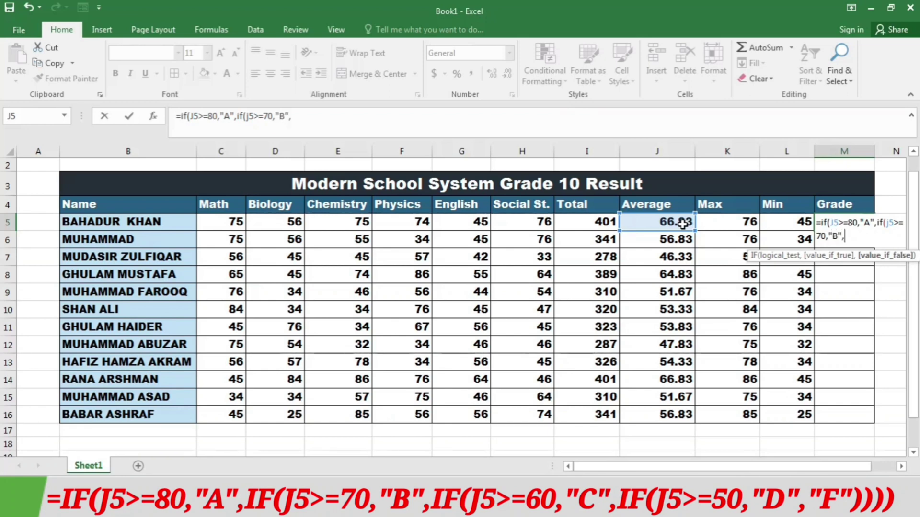
pyautogui.write('if(')
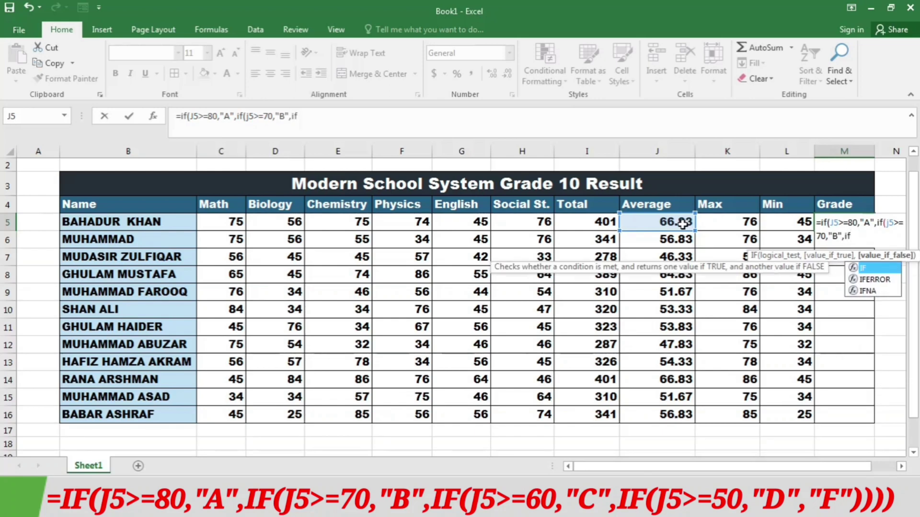
pyautogui.click(682, 225)
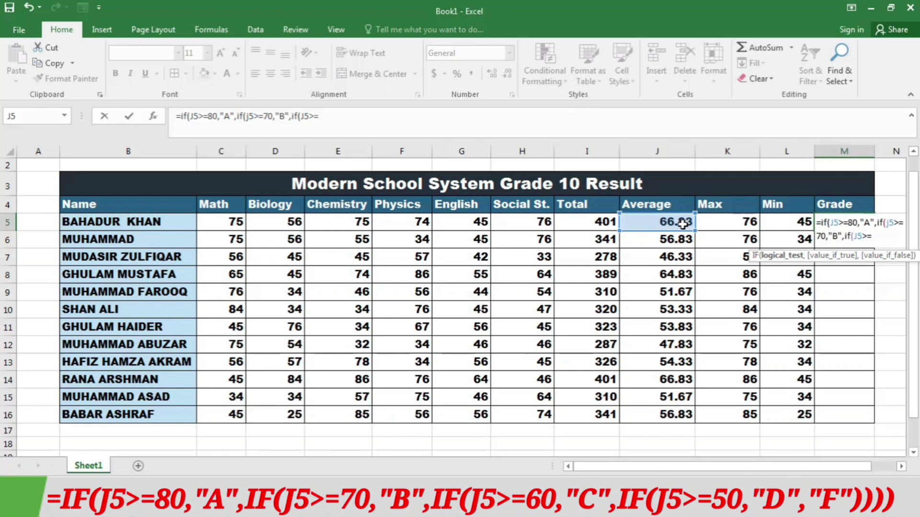
pyautogui.write('60,"')
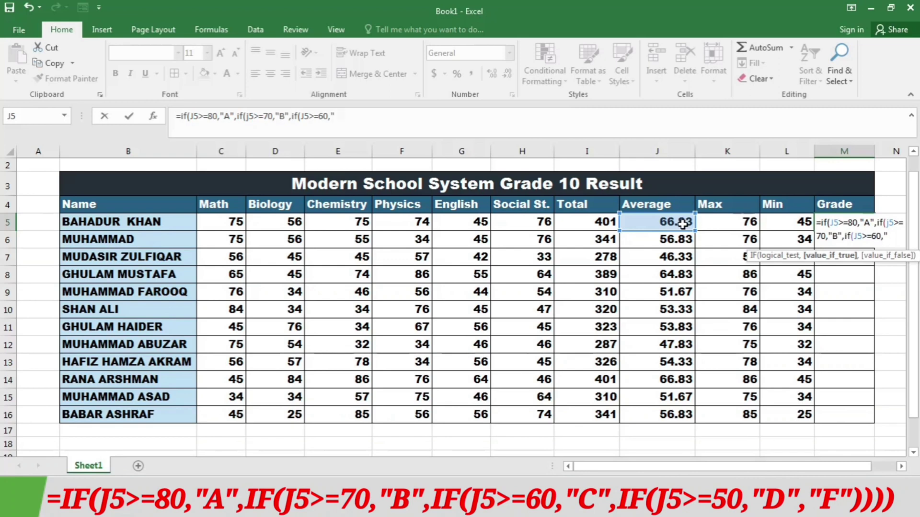
pyautogui.write('C",')
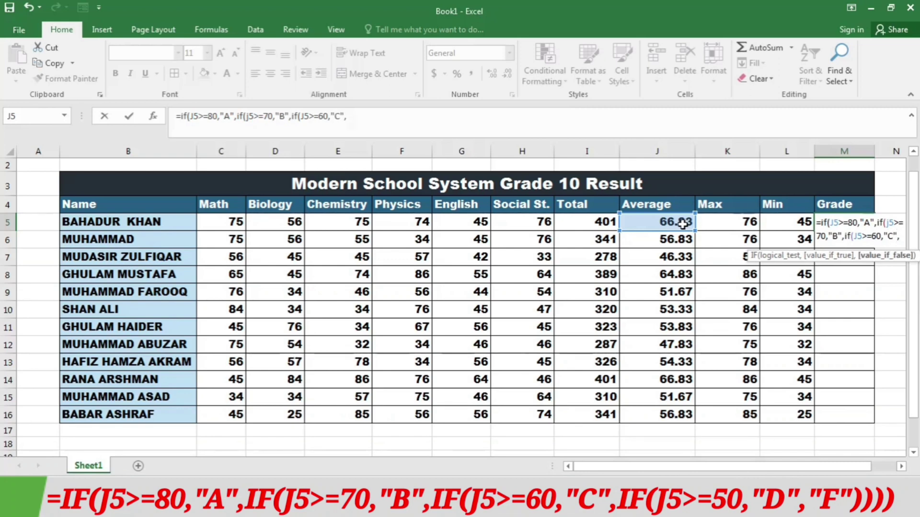
pyautogui.write('IF')
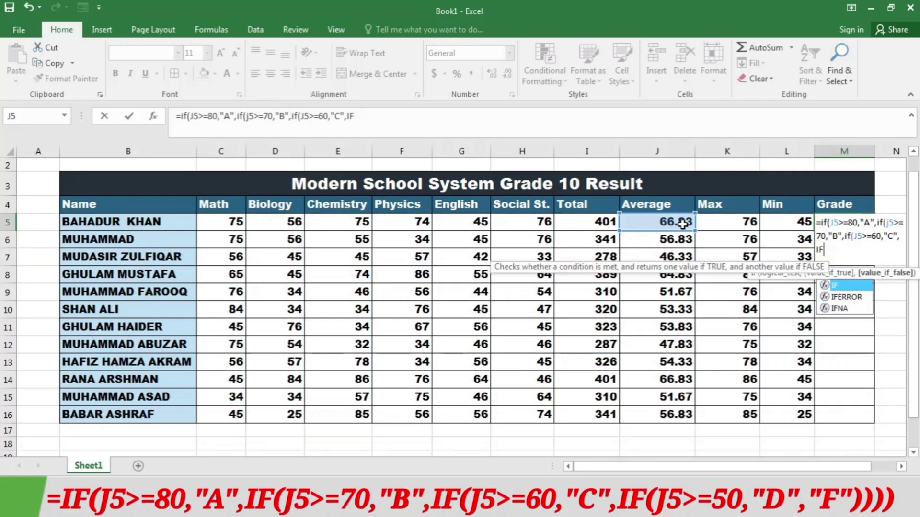
pyautogui.write('(j')
pyautogui.click(682, 224)
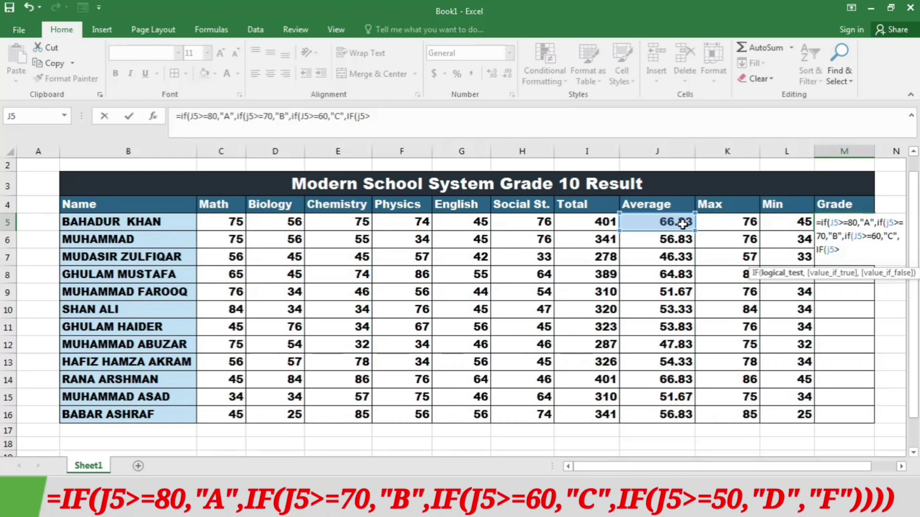
pyautogui.write('=50,"')
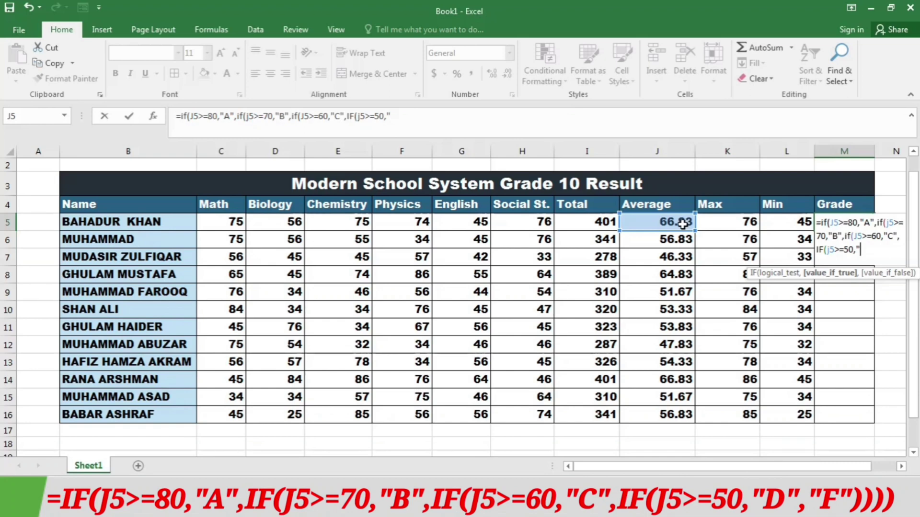
pyautogui.write('D",')
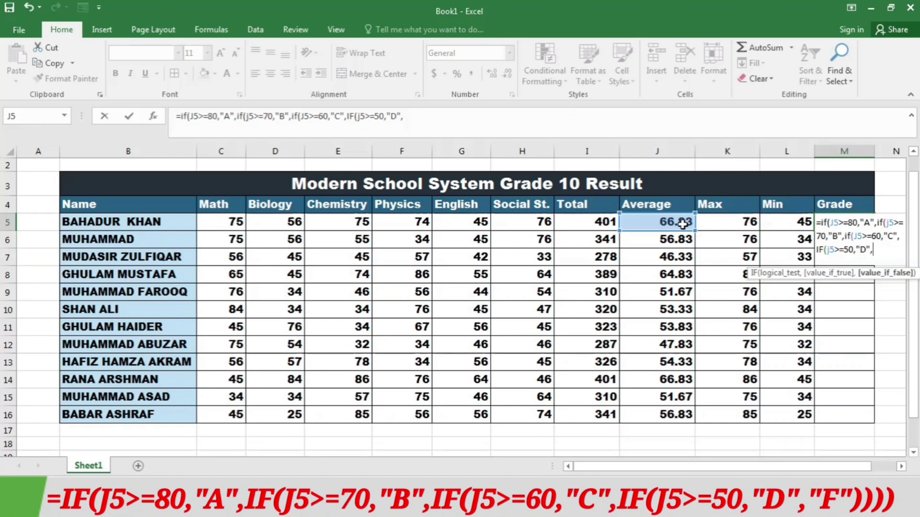
pyautogui.write('"F"')
# - Close the IF formula in M5 and fill it down to M16
pyautogui.write(')))')
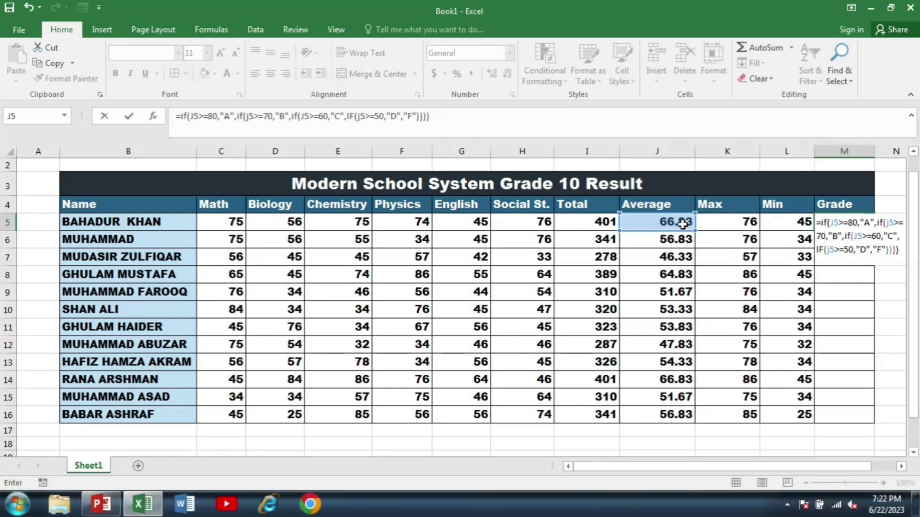
pyautogui.press('Return')
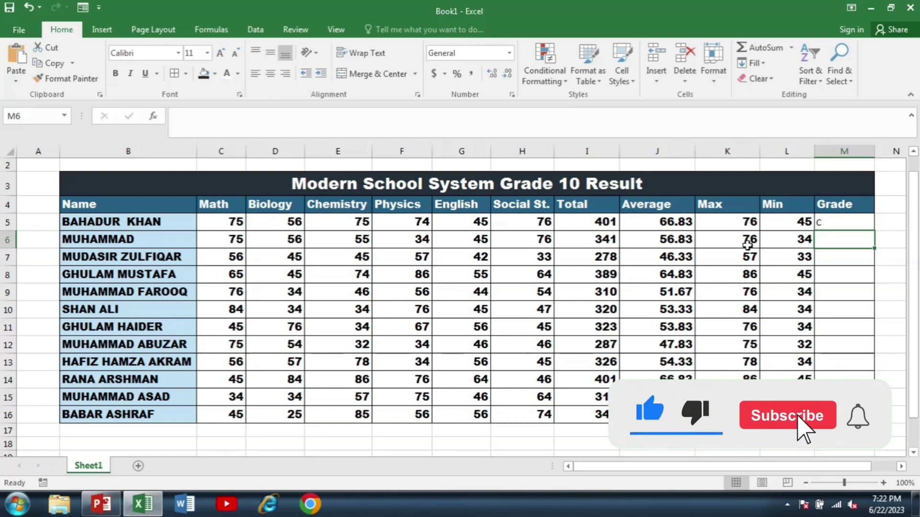
pyautogui.click(857, 226)
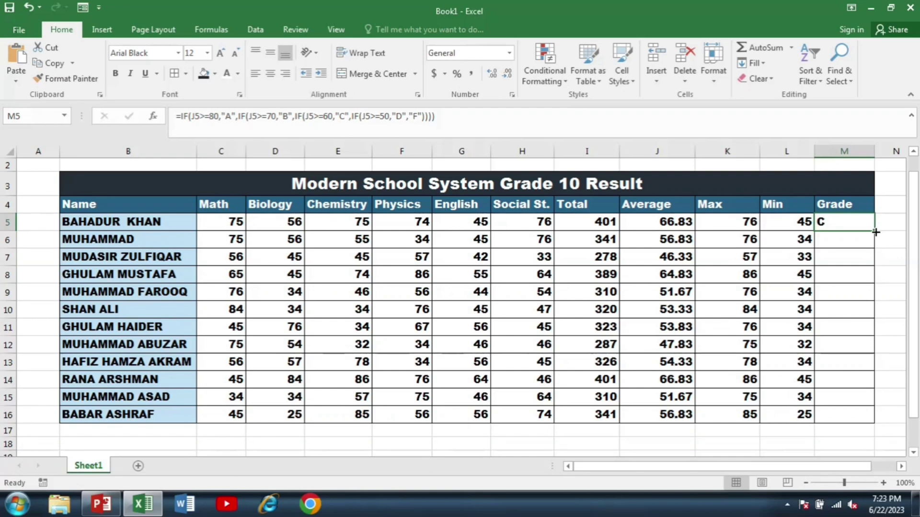
pyautogui.doubleClick(876, 232)
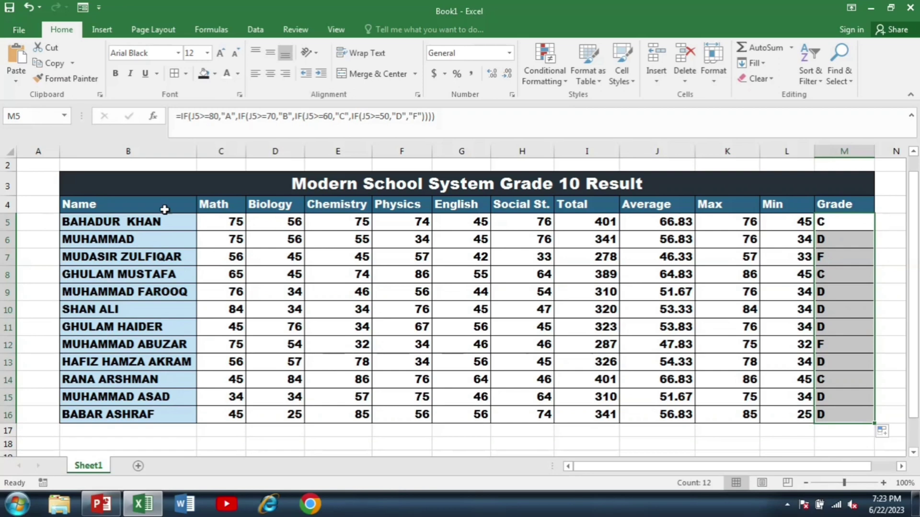
# - Centre the grades in M5:M16 vertically and horizontally
pyautogui.click(270, 54)
pyautogui.click(268, 76)
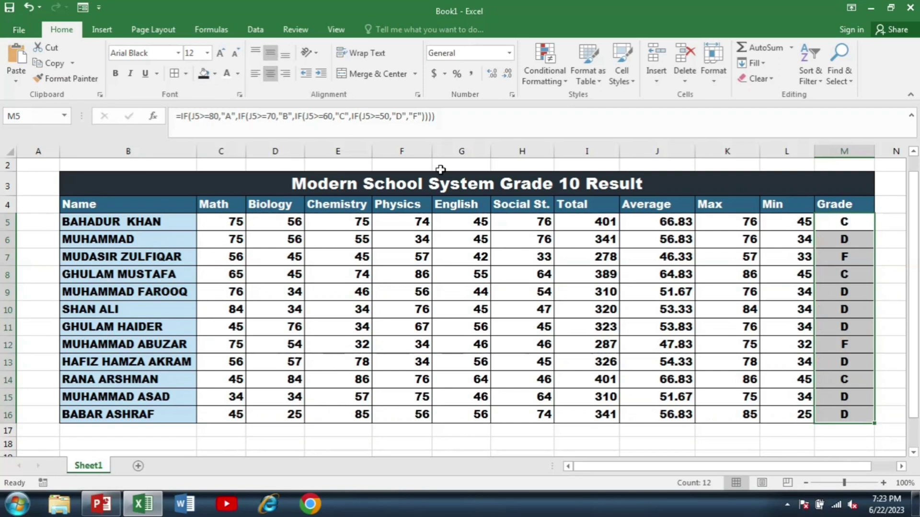
pyautogui.click(707, 279)
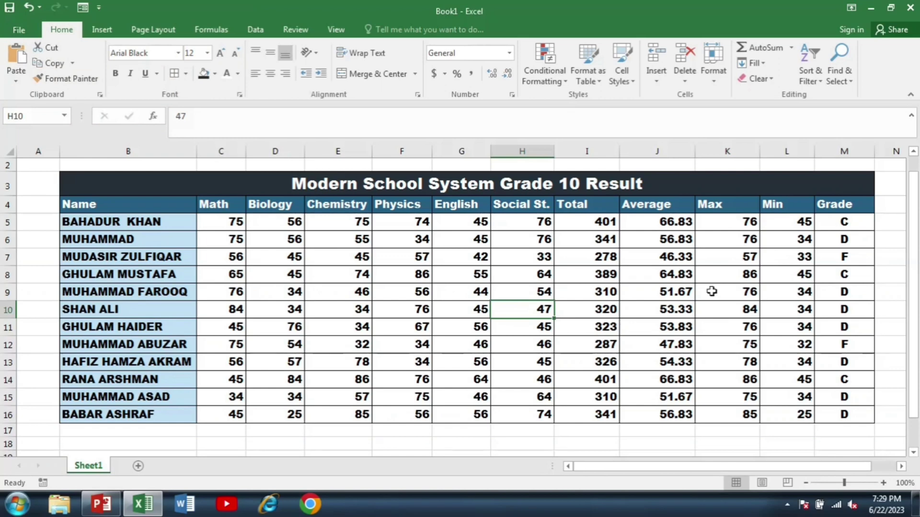
# - Add an Equal To rule highlighting F in M5:M16 with light red fill and dark red text
pyautogui.moveTo(835, 226); pyautogui.dragTo(844, 414)
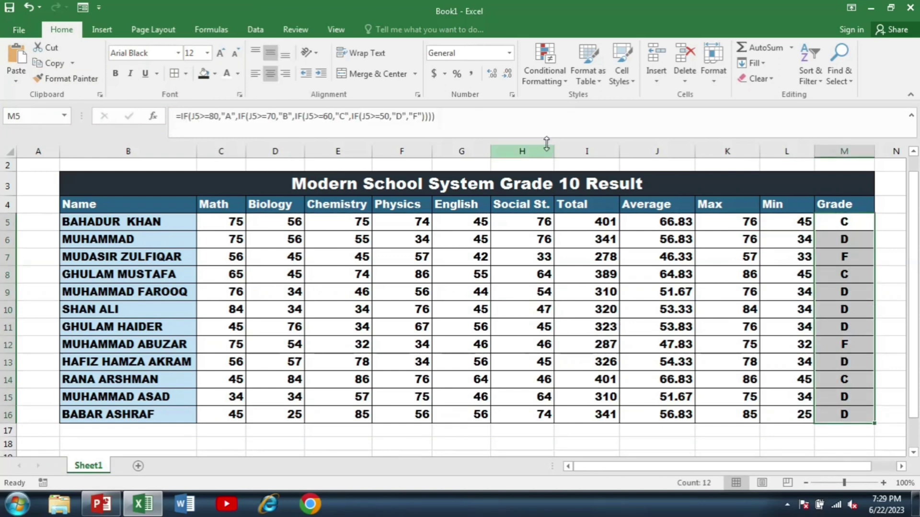
pyautogui.click(565, 83)
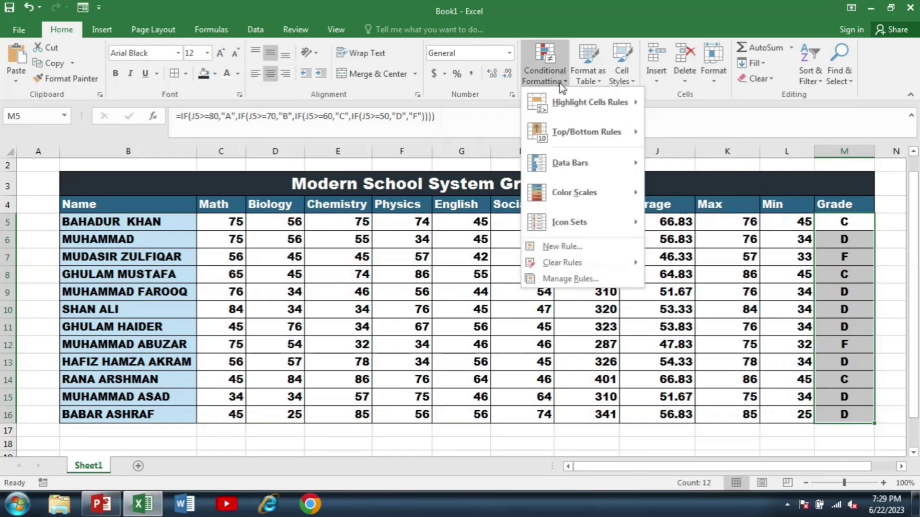
pyautogui.moveTo(557, 113)
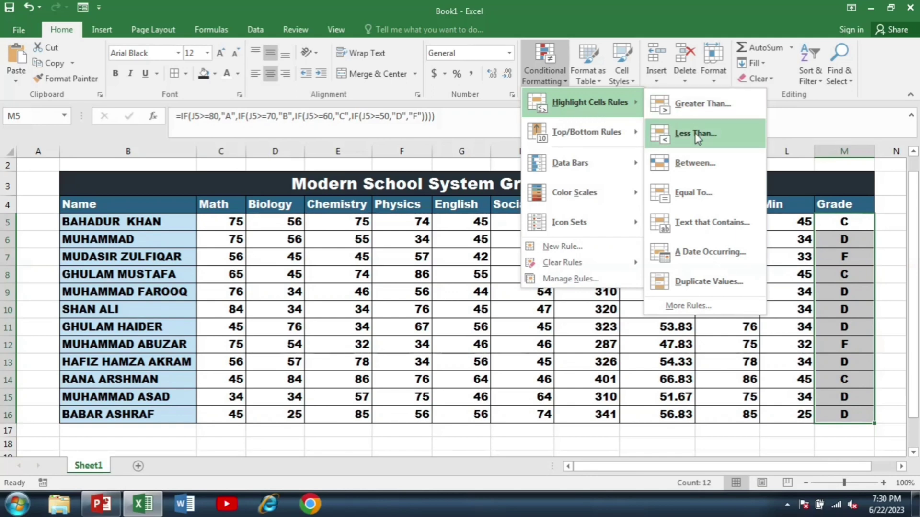
pyautogui.click(693, 194)
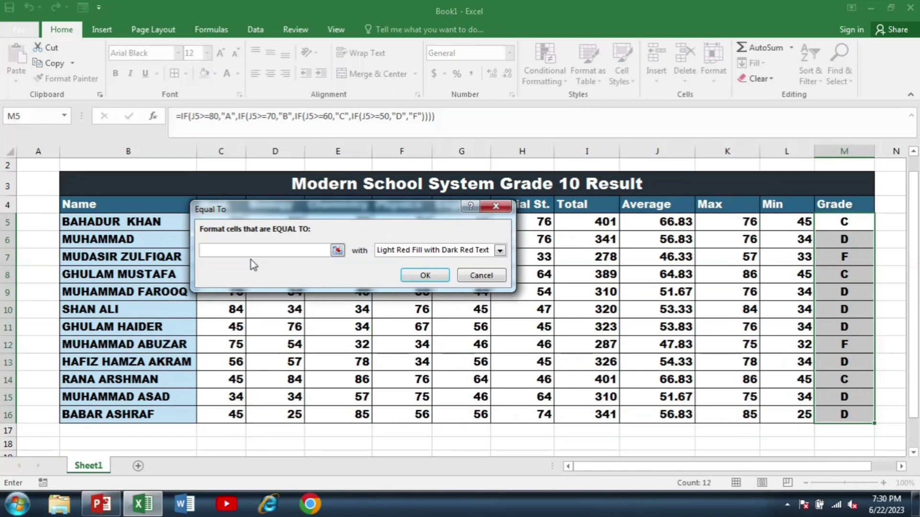
pyautogui.write('F')
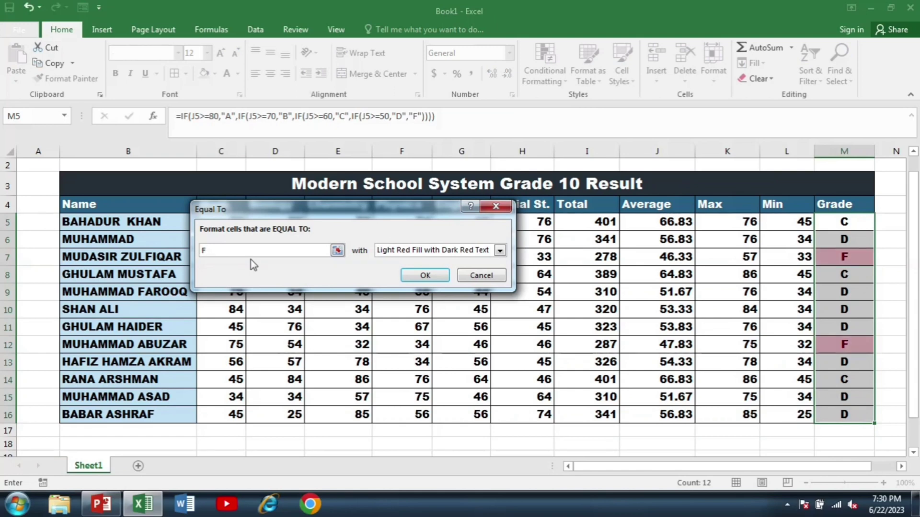
pyautogui.click(500, 250)
pyautogui.click(499, 252)
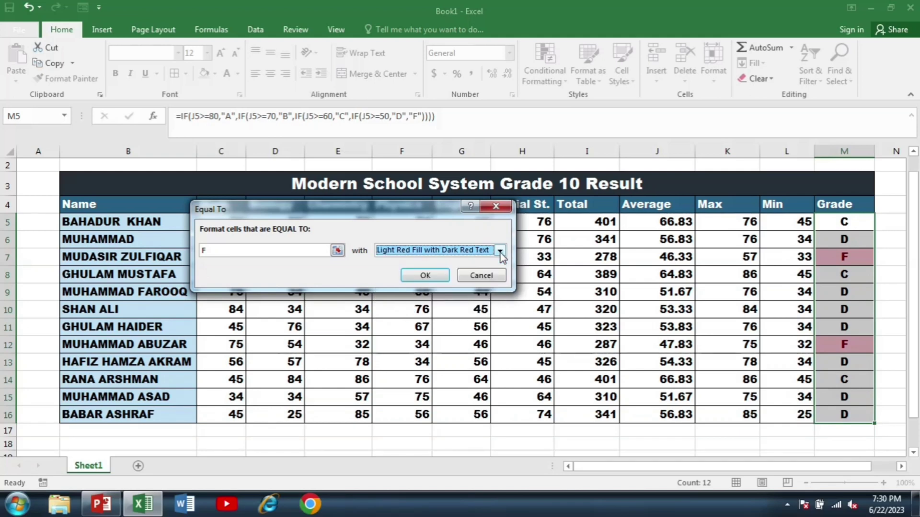
pyautogui.click(426, 276)
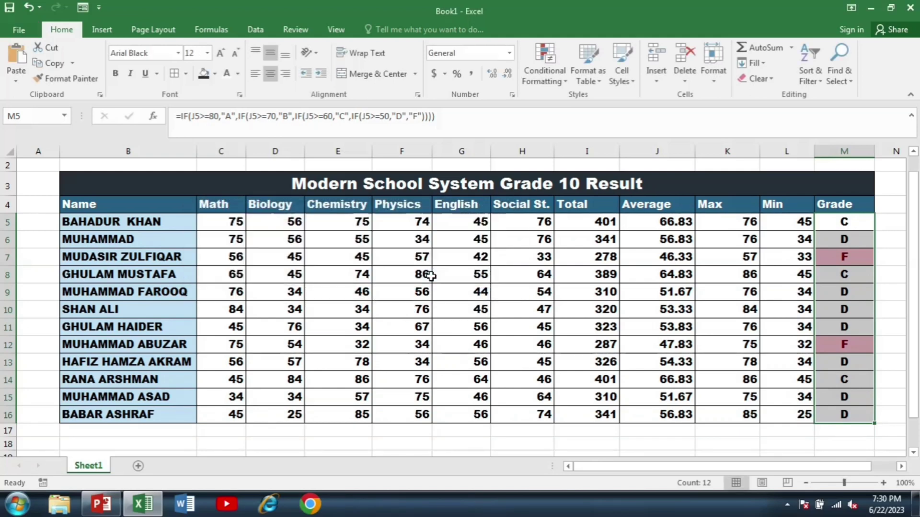
pyautogui.click(764, 330)
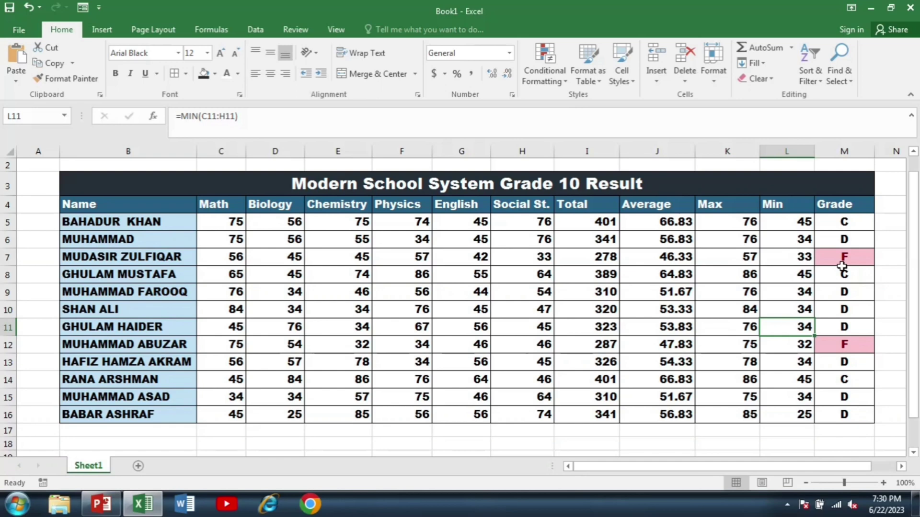